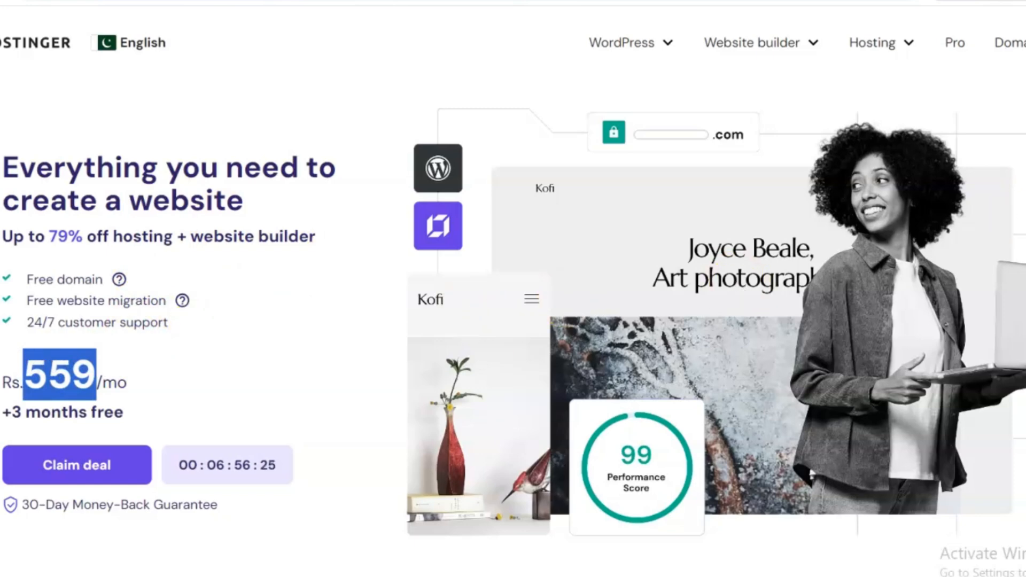
# Highlight the '100 websites' feature on the Premium plan card (Rs.559/month) among the pricing cards.
pyautogui.scroll(-10, 513, 321)
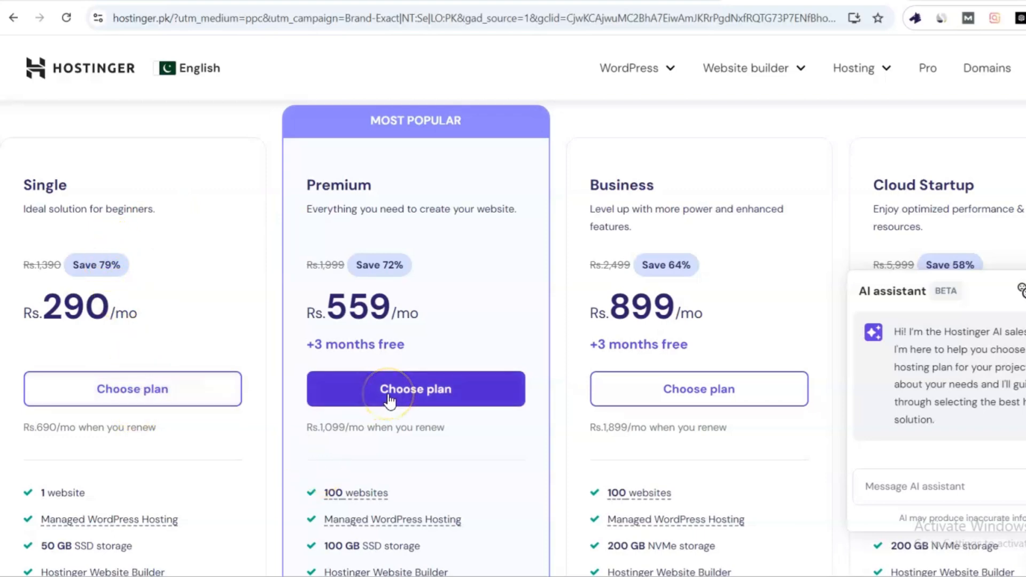
pyautogui.click(319, 493)
pyautogui.moveTo(319, 495); pyautogui.dragTo(400, 492)
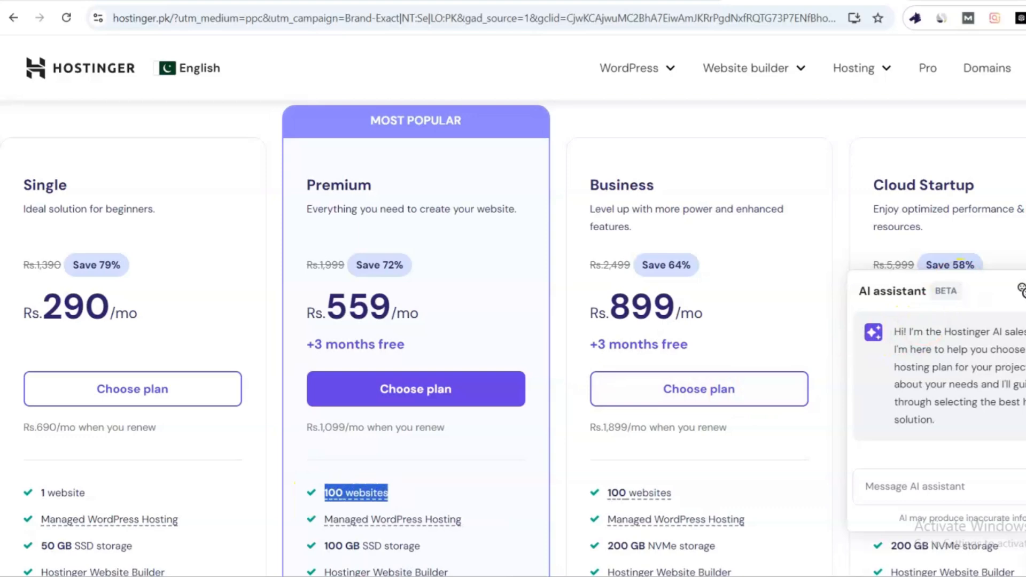
pyautogui.scroll(-4, 513, 320)
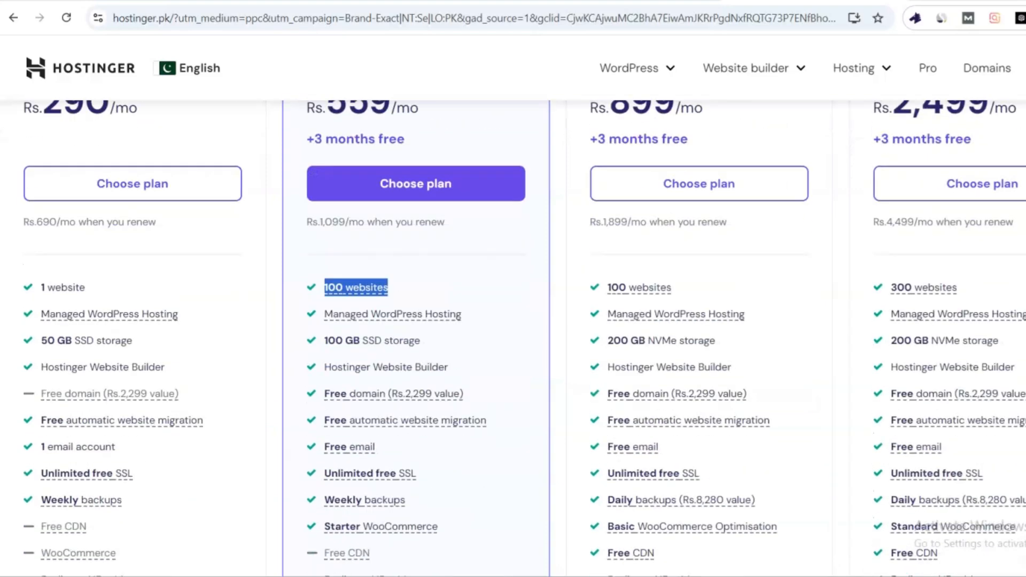
pyautogui.scroll(3, 513, 321)
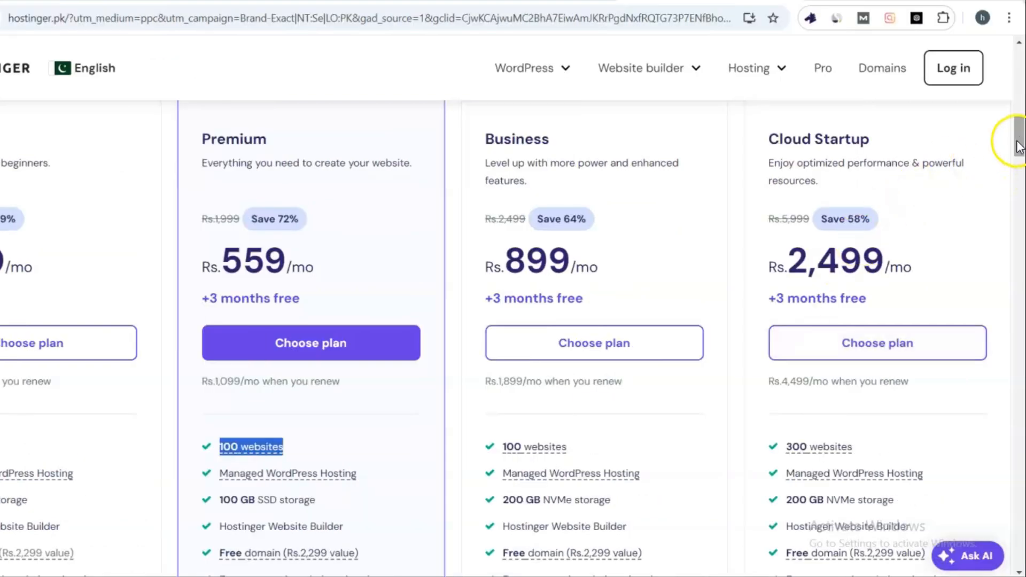
# Expand 'See all features' so each plan card shows its Managed WordPress Hosting details.
pyautogui.moveTo(1018, 147); pyautogui.dragTo(1021, 160)
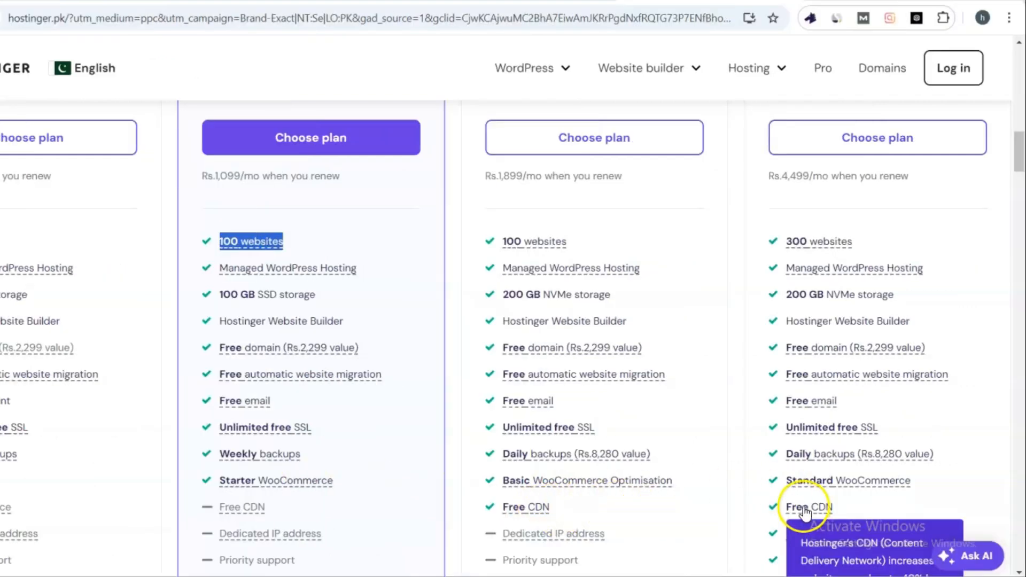
pyautogui.moveTo(957, 357)
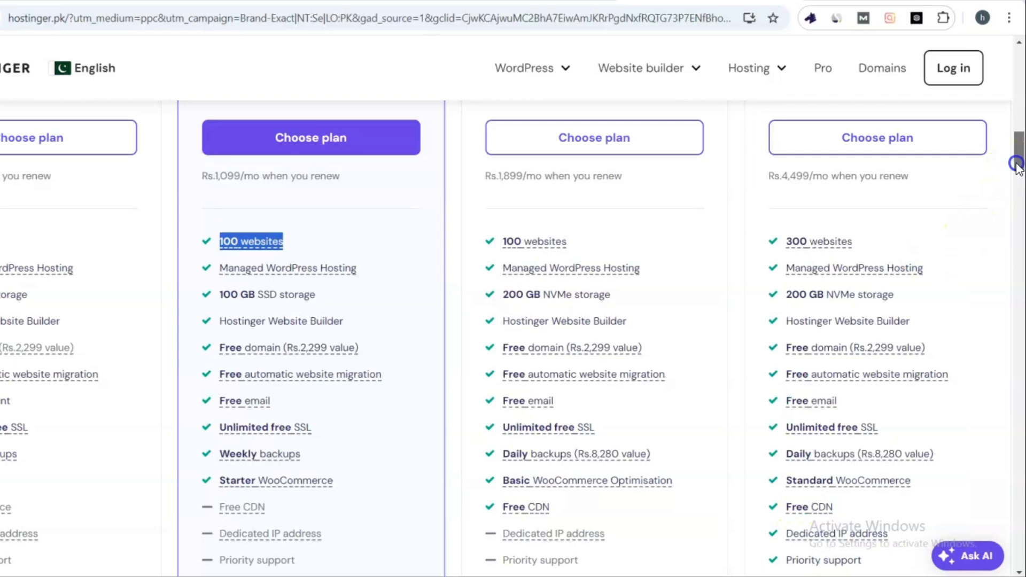
pyautogui.moveTo(1020, 156); pyautogui.dragTo(1019, 170)
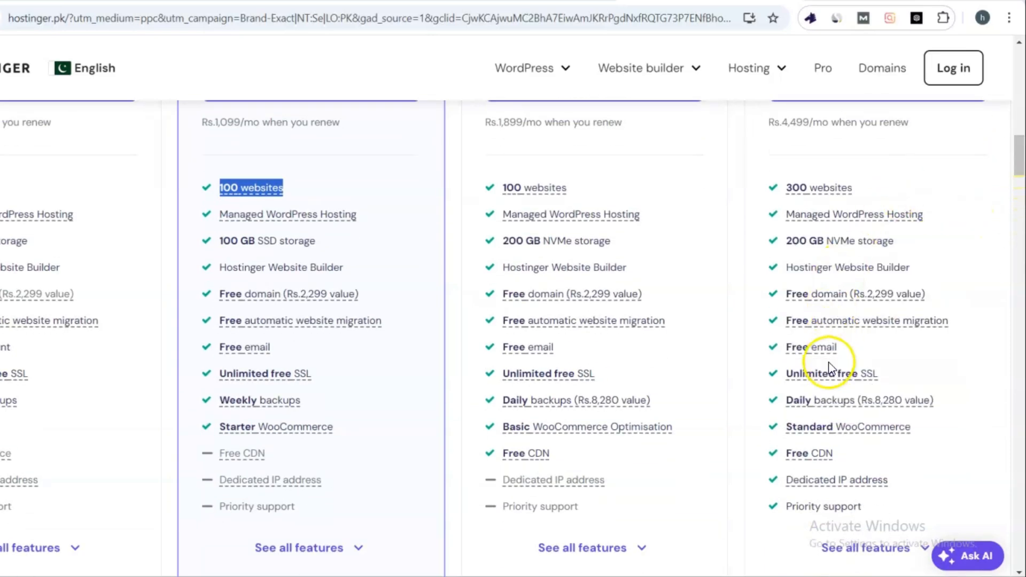
pyautogui.click(850, 548)
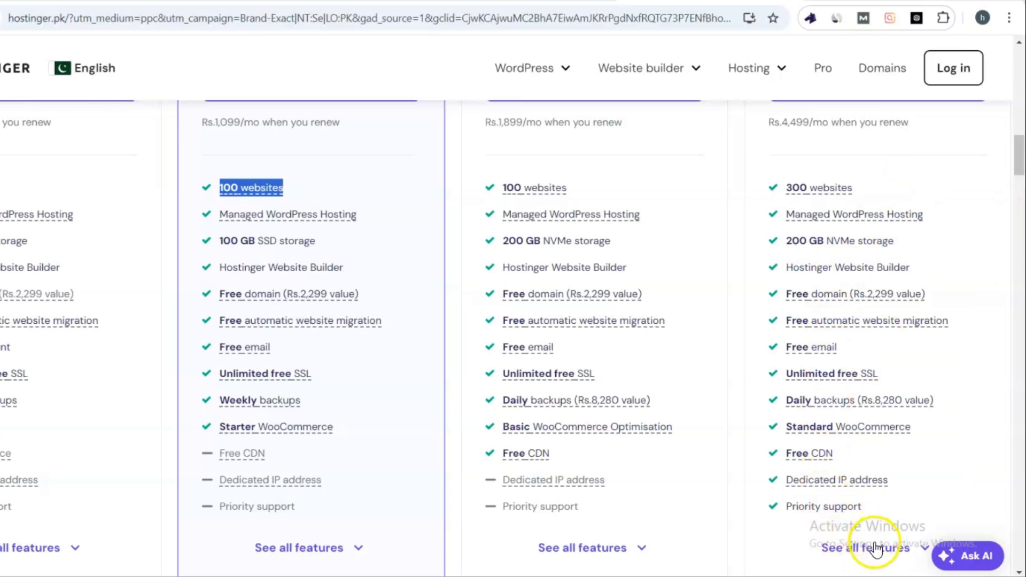
pyautogui.click(924, 548)
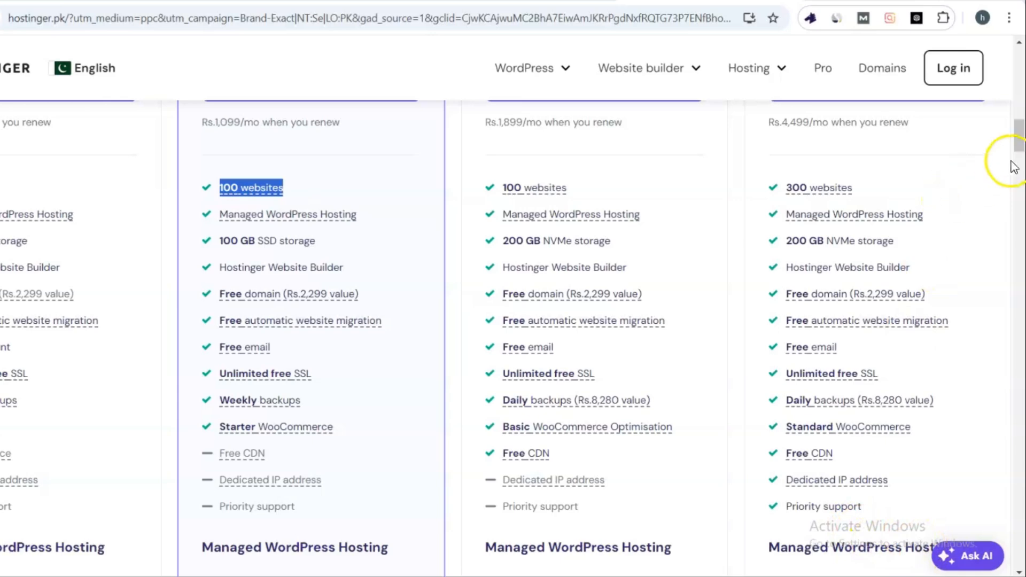
pyautogui.moveTo(1021, 142); pyautogui.dragTo(1020, 169)
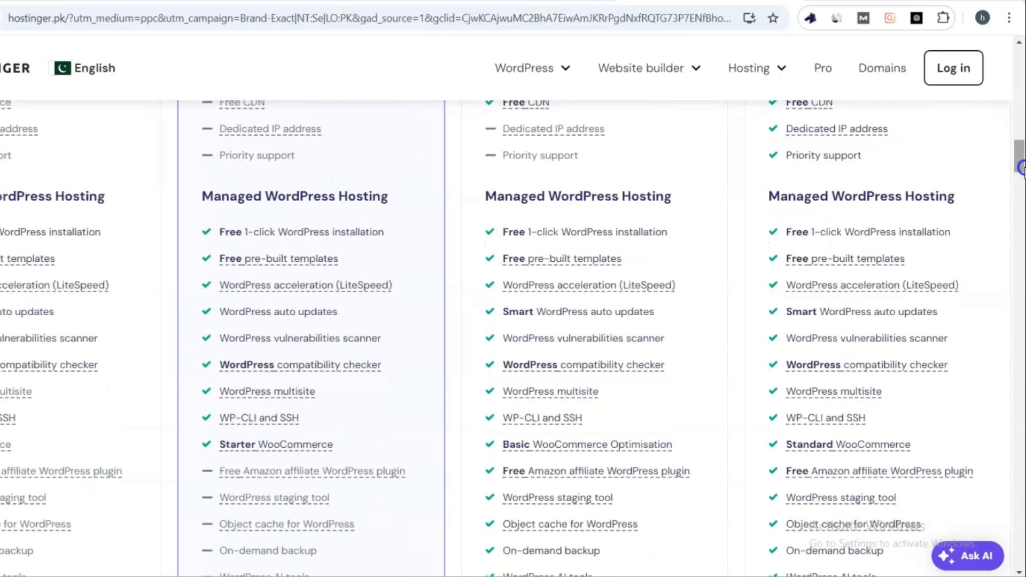
pyautogui.moveTo(604, 262)
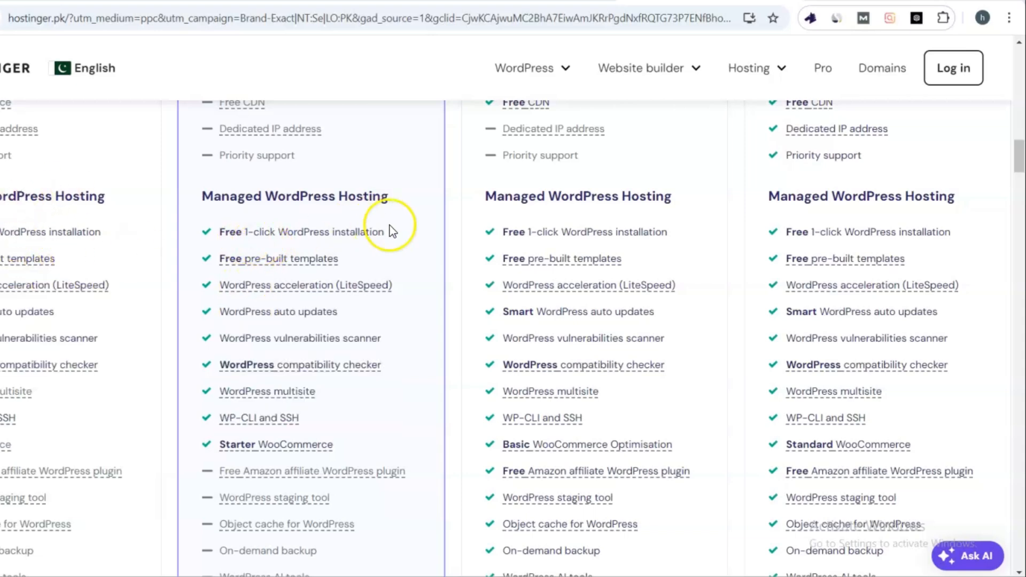
pyautogui.moveTo(537, 265)
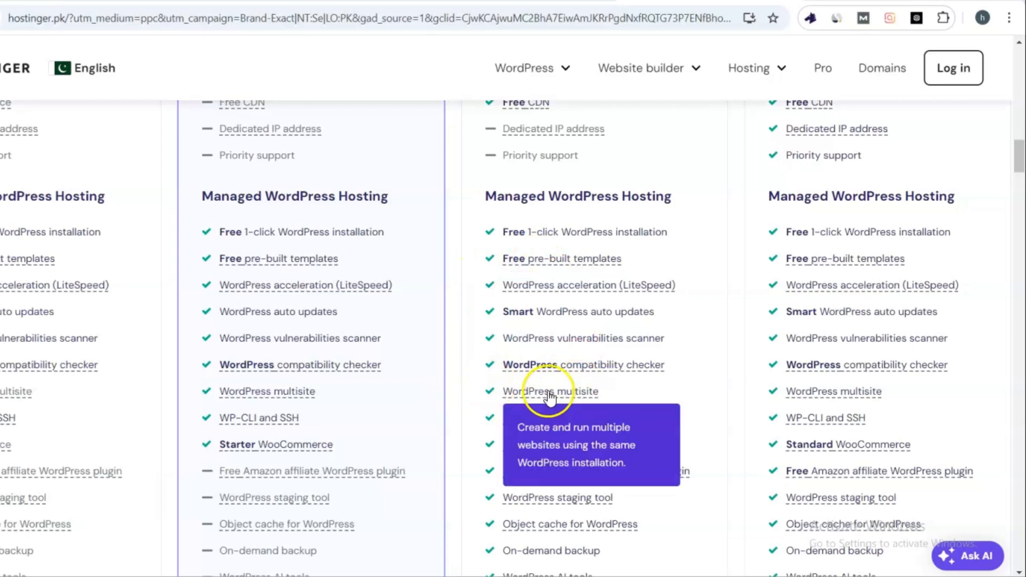
pyautogui.moveTo(604, 434)
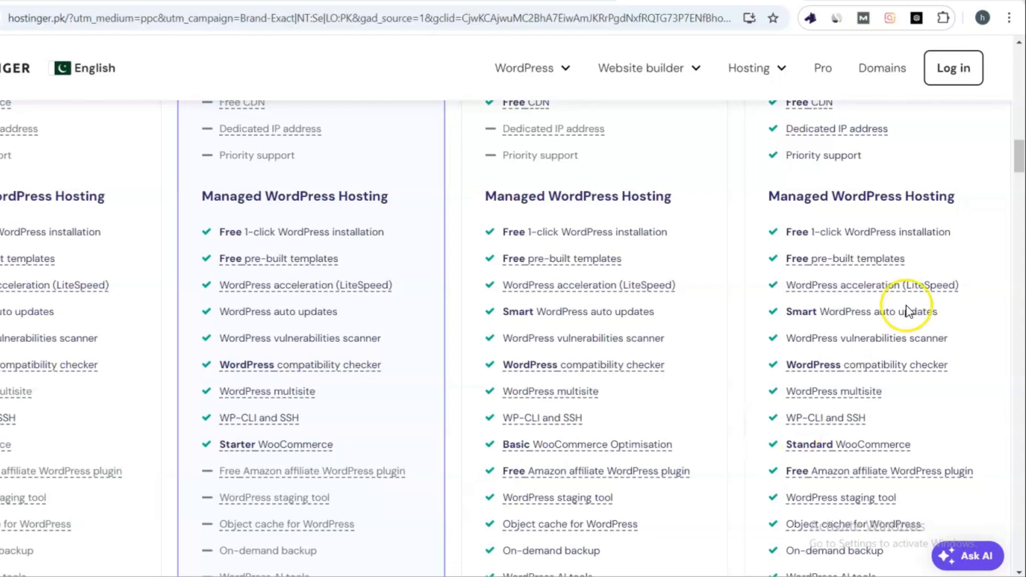
pyautogui.moveTo(1019, 166); pyautogui.dragTo(1022, 123)
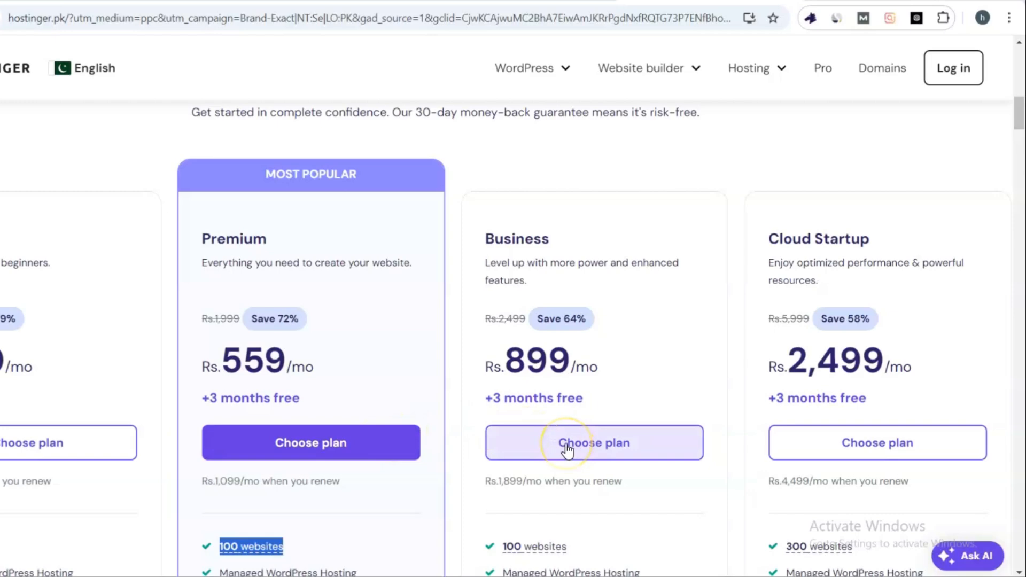
# Choose the Premium plan and review its 48-month checkout at Rs.559/month, totalling Rs.26,832.00.
pyautogui.click(360, 449)
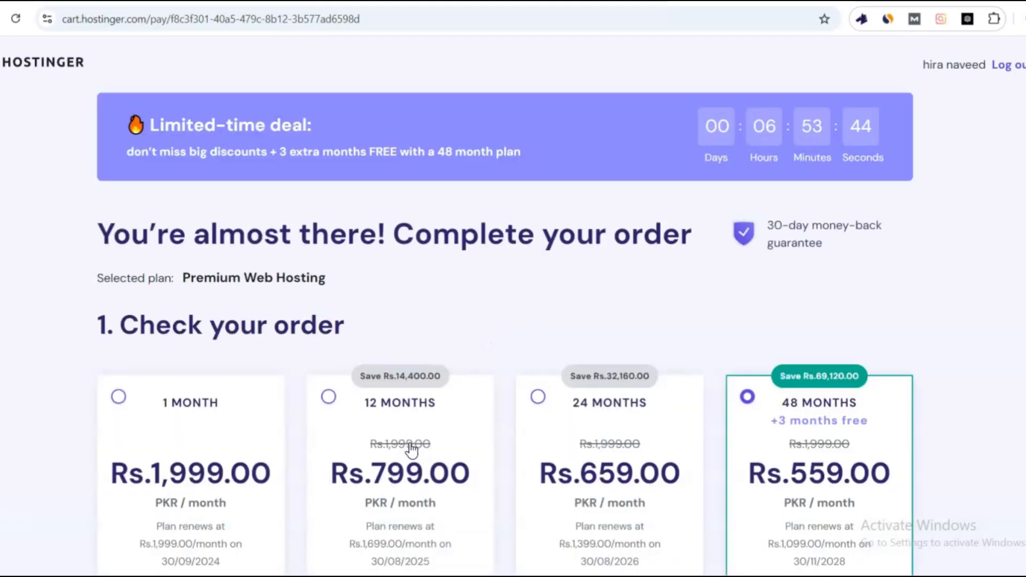
pyautogui.click(339, 471)
pyautogui.scroll(-2, 925, 267)
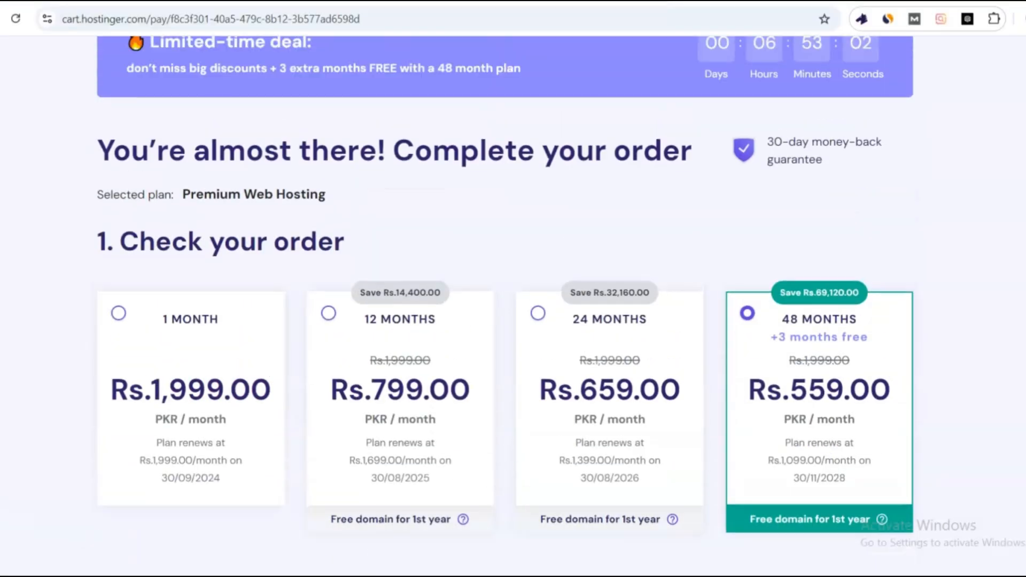
pyautogui.scroll(2, 513, 289)
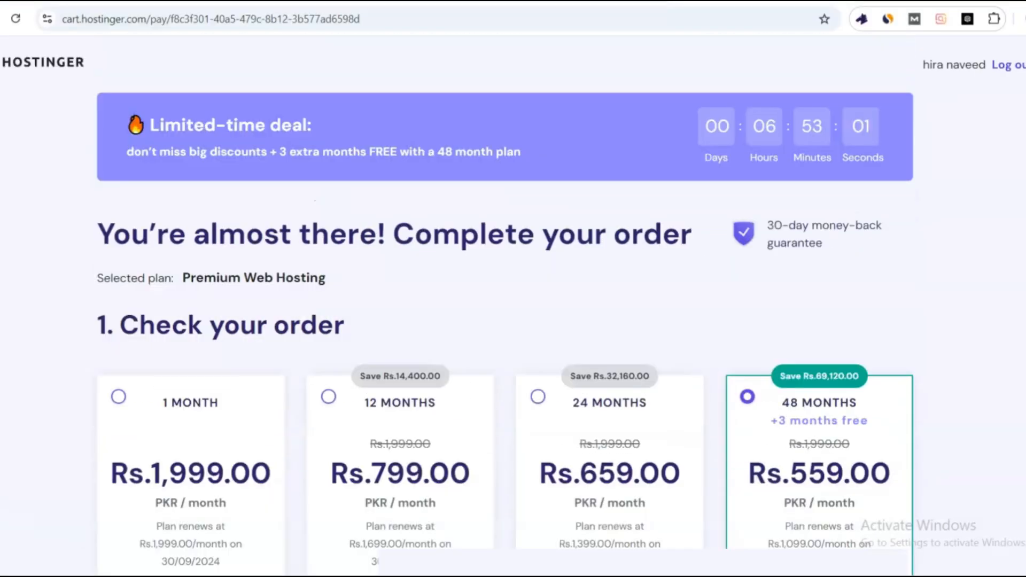
pyautogui.scroll(-10, 505, 306)
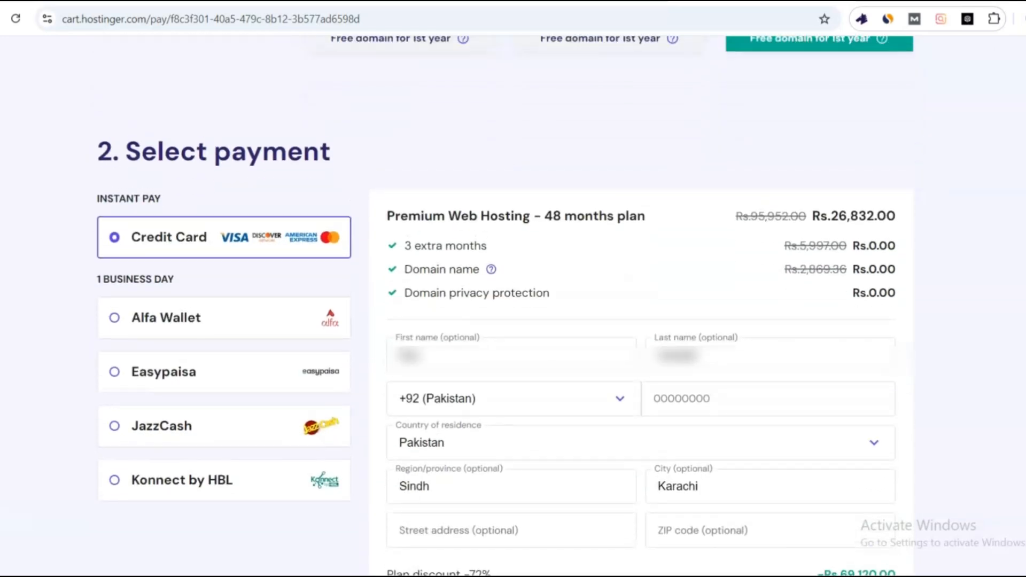
pyautogui.scroll(-1, 513, 289)
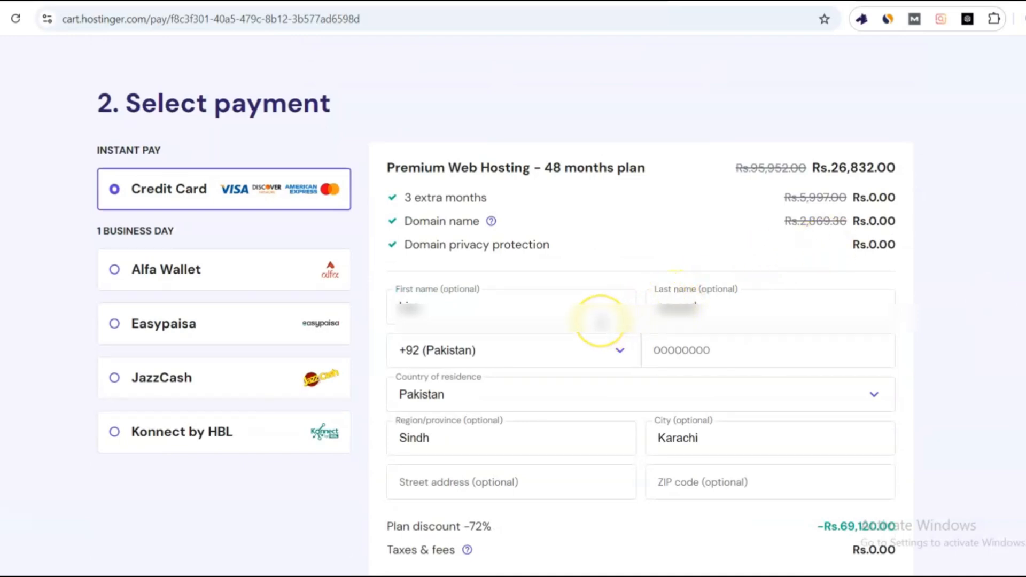
pyautogui.scroll(-8, 602, 321)
pyautogui.scroll(4, 602, 320)
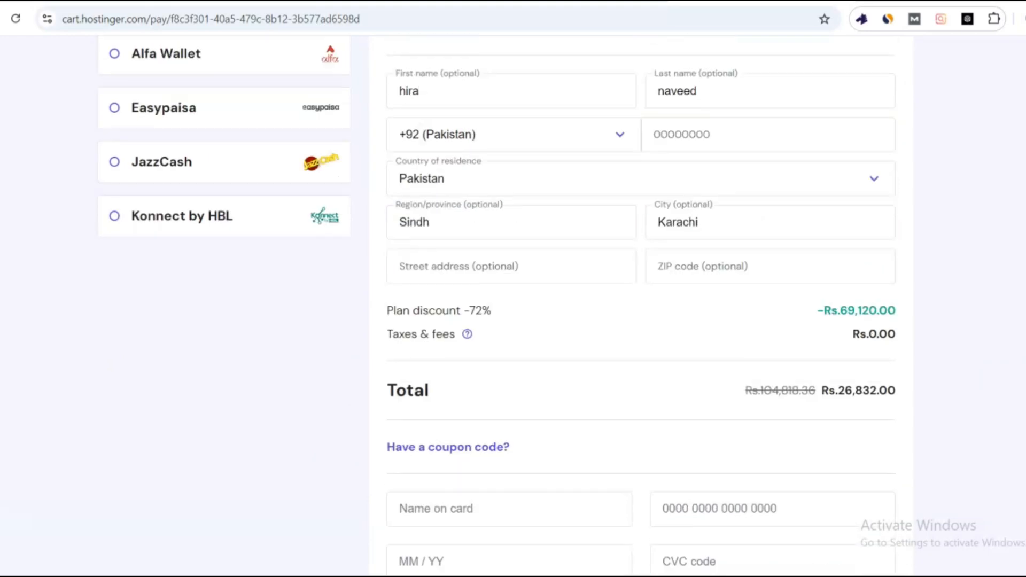
pyautogui.scroll(-2, 601, 321)
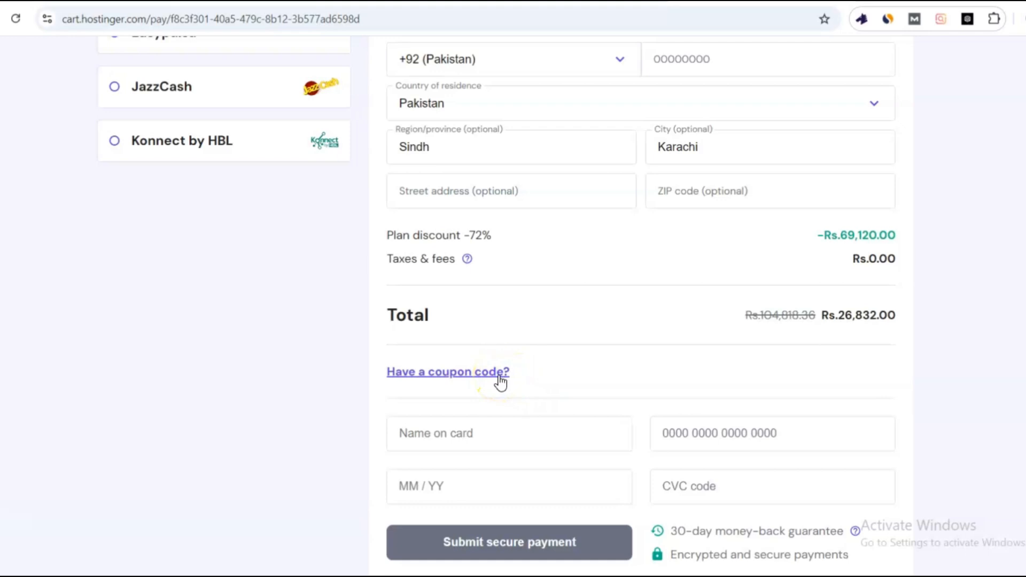
# Reveal the coupon code field and place the cursor in it, then return to Select payment.
pyautogui.click(474, 372)
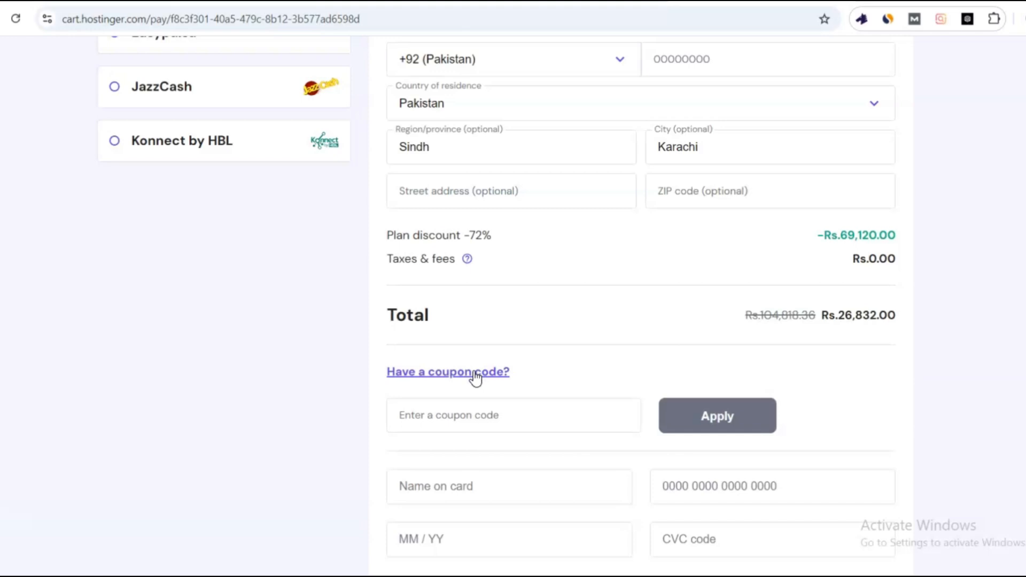
pyautogui.click(423, 415)
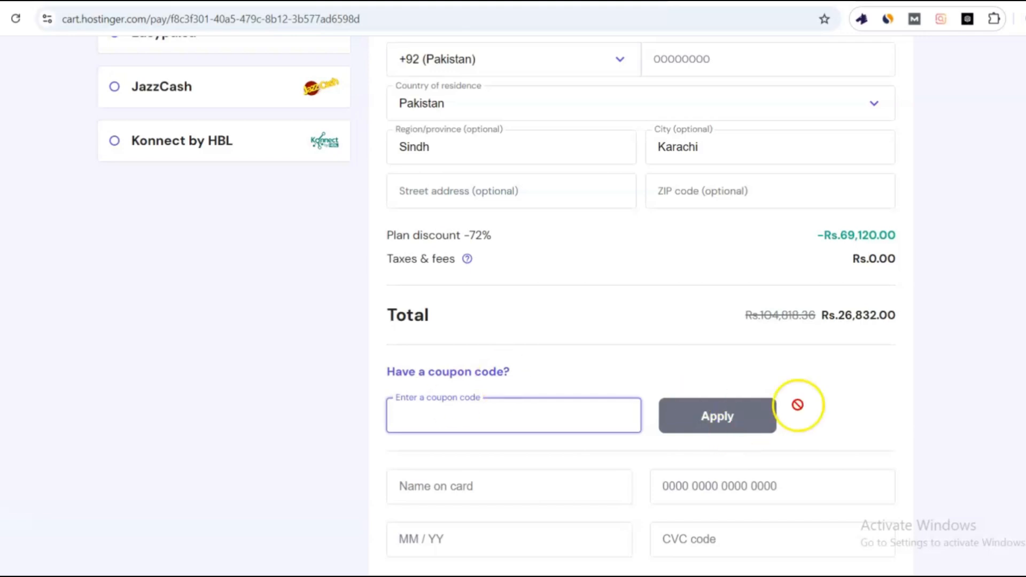
pyautogui.scroll(3, 497, 302)
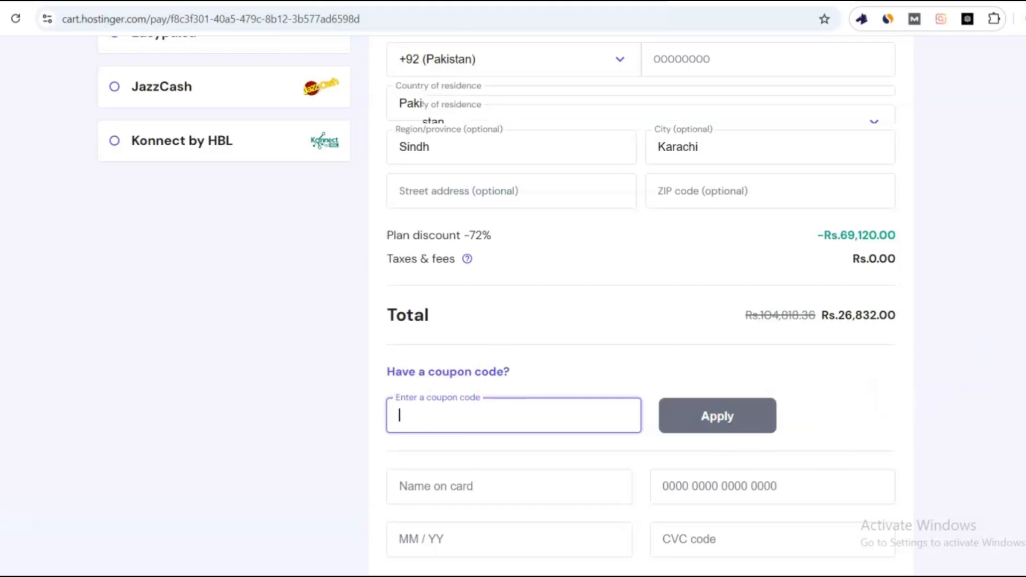
pyautogui.scroll(4, 760, 231)
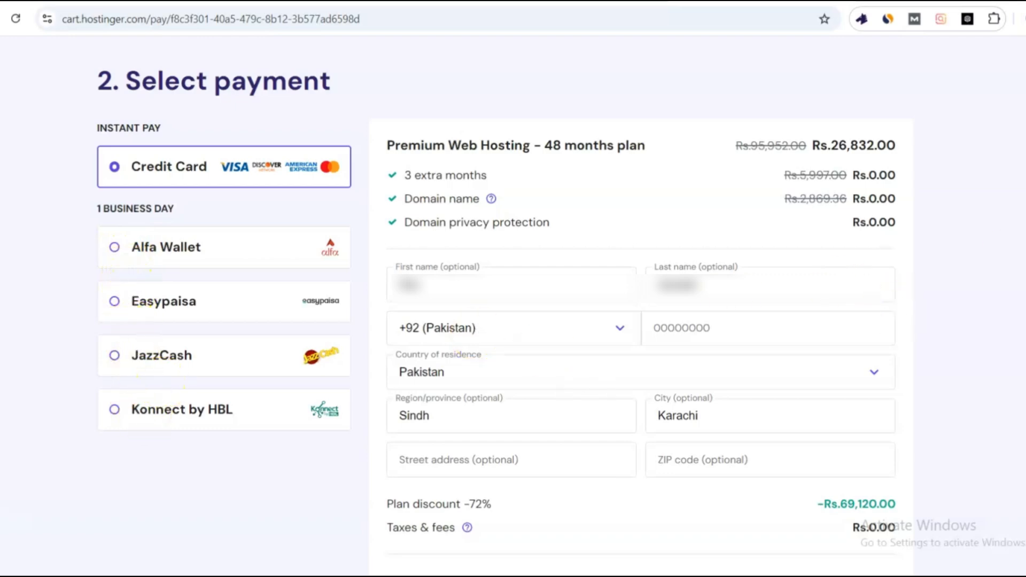
# Scroll the checkout to confirm the 48-month Premium Web Hosting term at Rs.559.00/month.
pyautogui.scroll(5, 878, 286)
pyautogui.scroll(5, 505, 307)
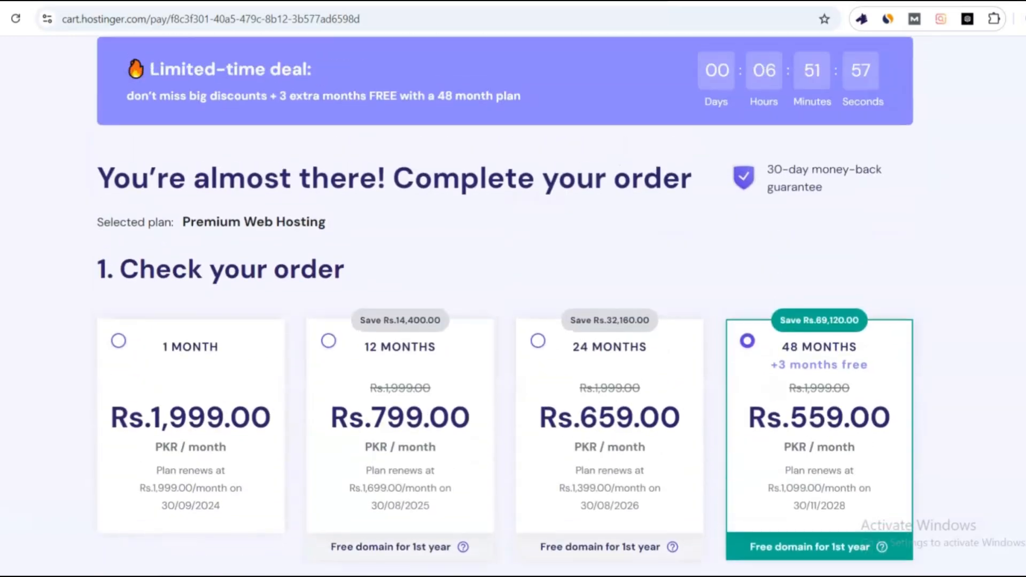
pyautogui.scroll(1, 505, 306)
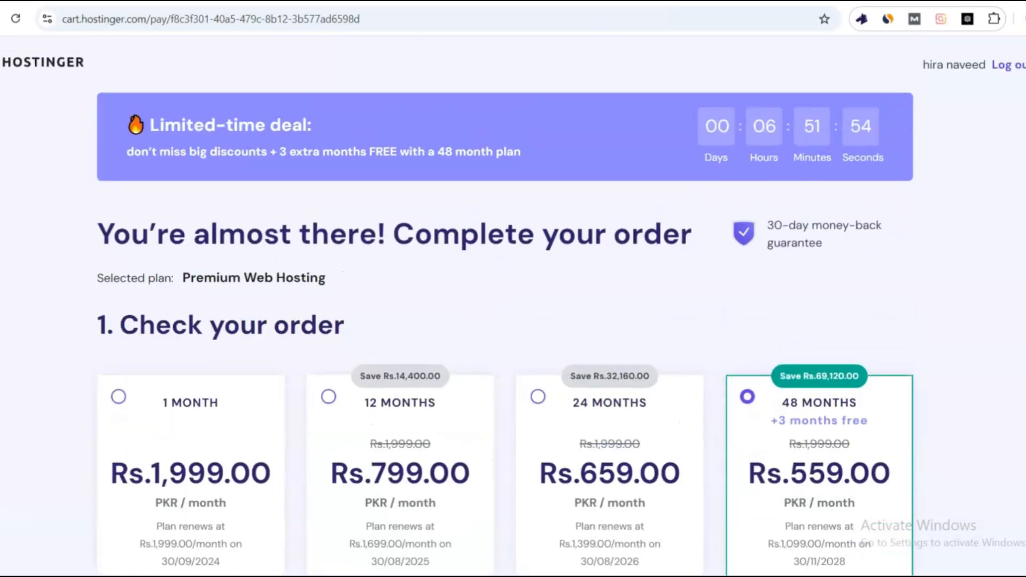
pyautogui.scroll(-2, 505, 306)
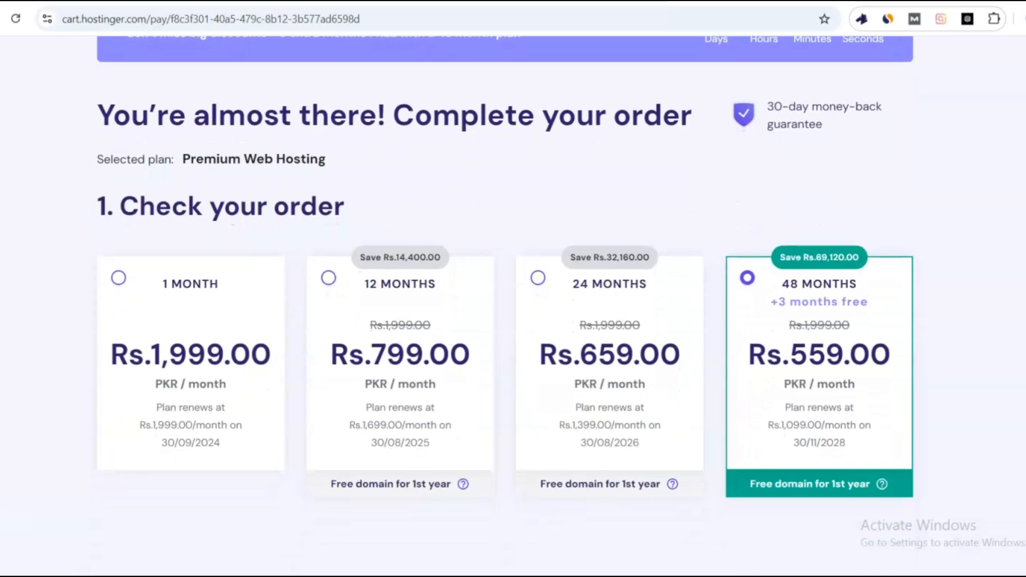
pyautogui.scroll(3, 505, 307)
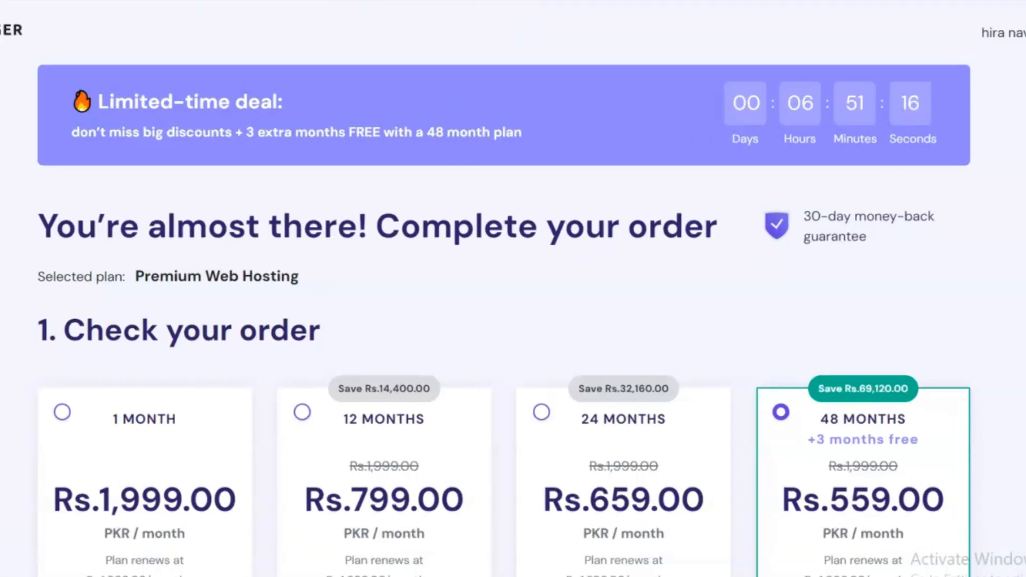
# Go back to hPanel home and resend the account verification email.
pyautogui.write('h')
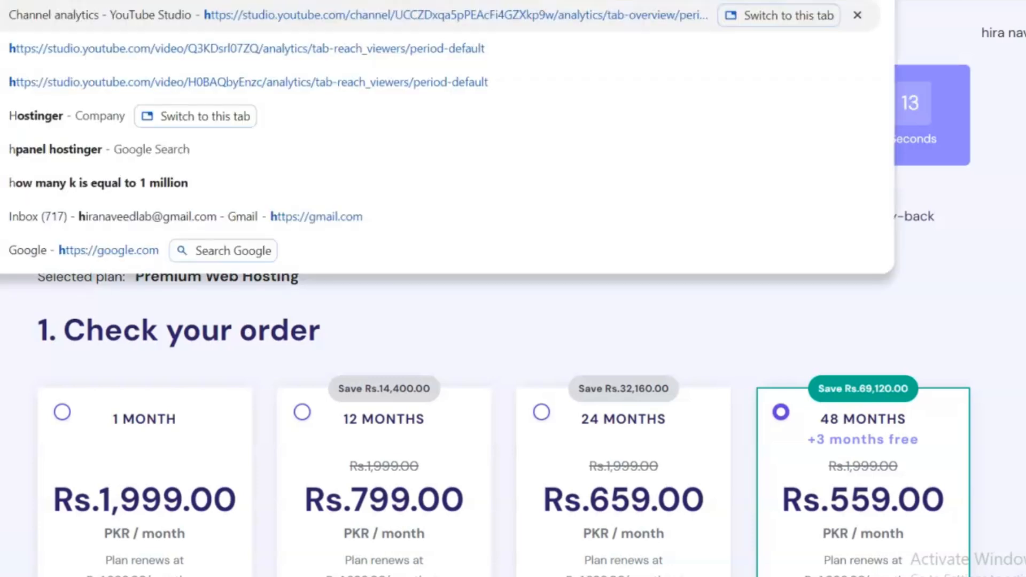
pyautogui.press('Return')
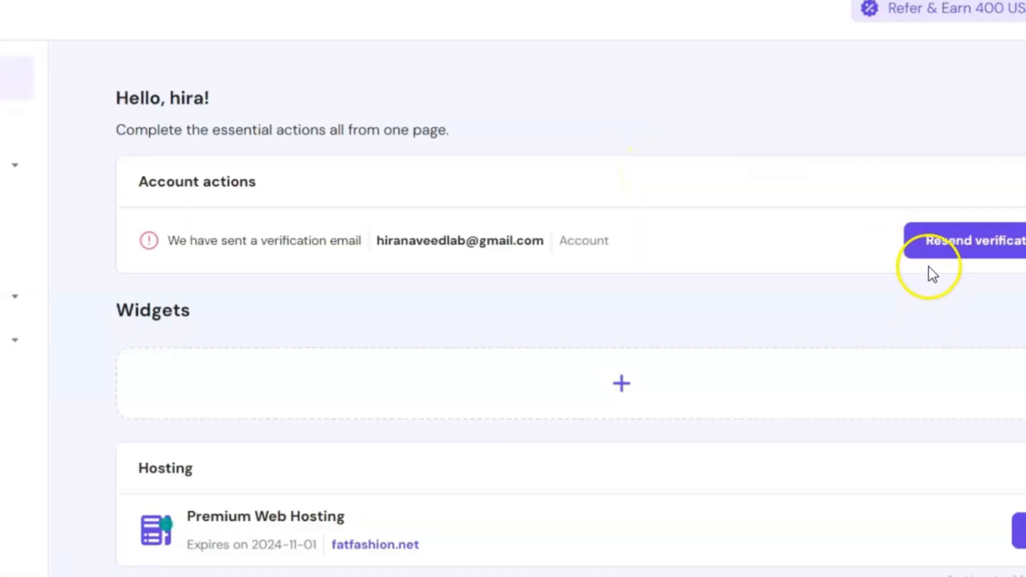
pyautogui.click(937, 240)
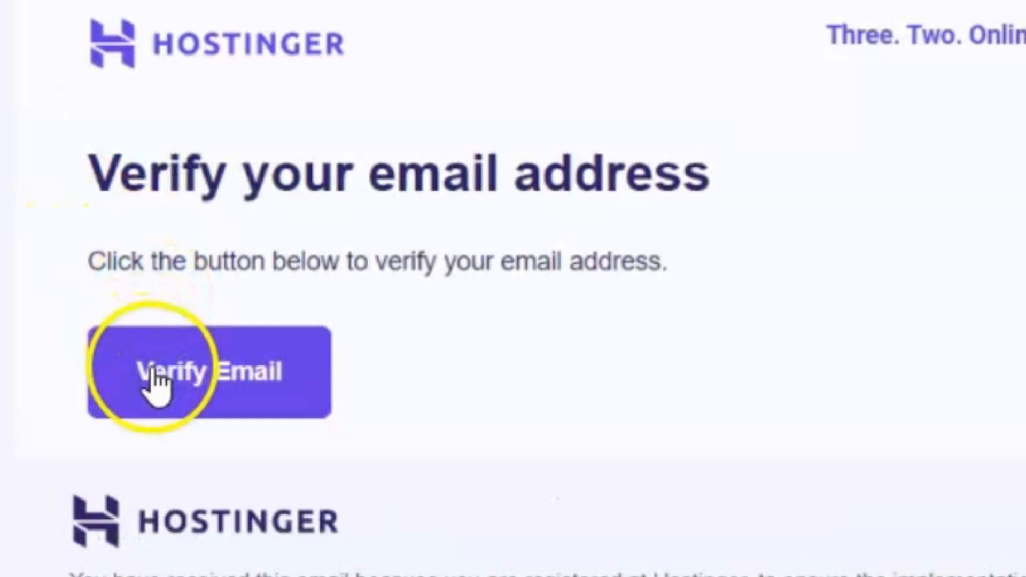
# Verify the account email, then scroll hPanel home down to the Premium Web Hosting card.
pyautogui.click(151, 366)
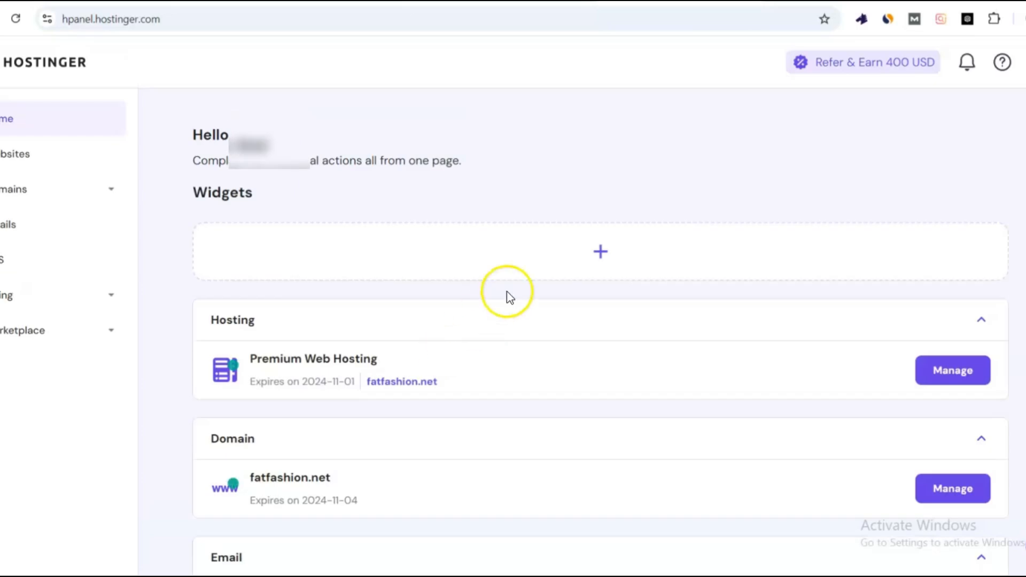
pyautogui.scroll(-2, 632, 286)
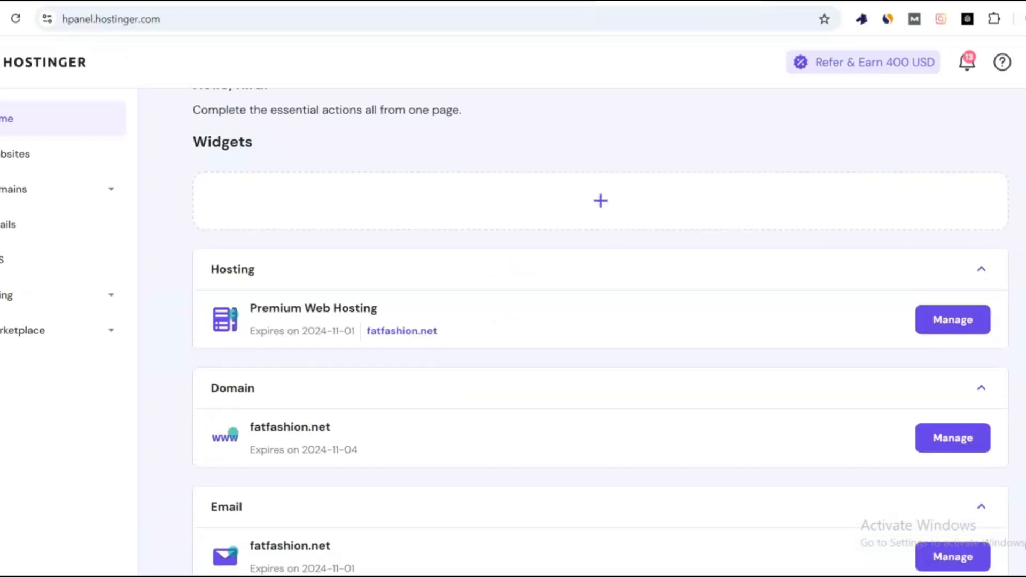
pyautogui.scroll(-2, 600, 340)
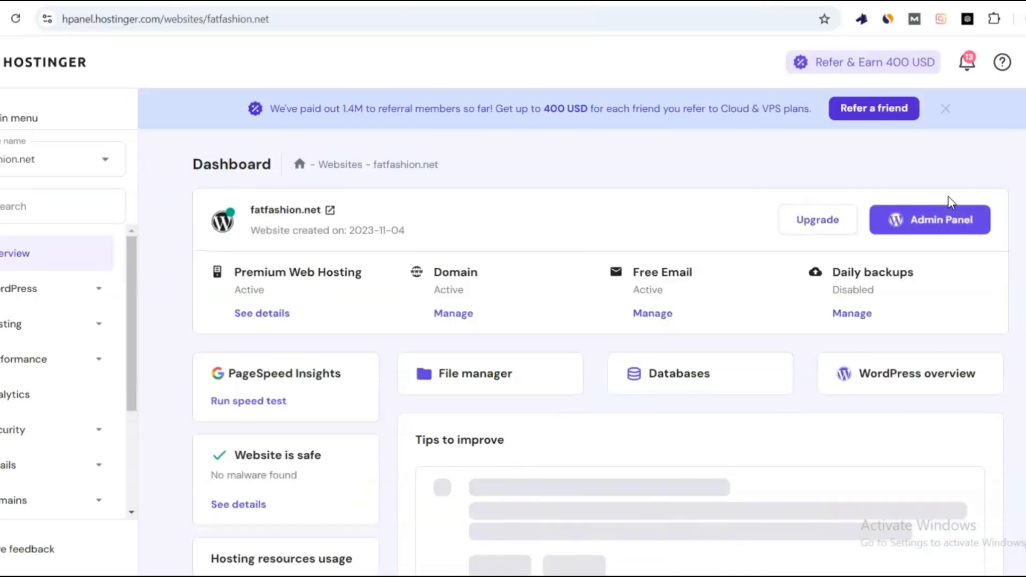
# Review the fatfashion.net dashboard and its tips to improve, then return to the hPanel home listing.
pyautogui.scroll(-2, 582, 332)
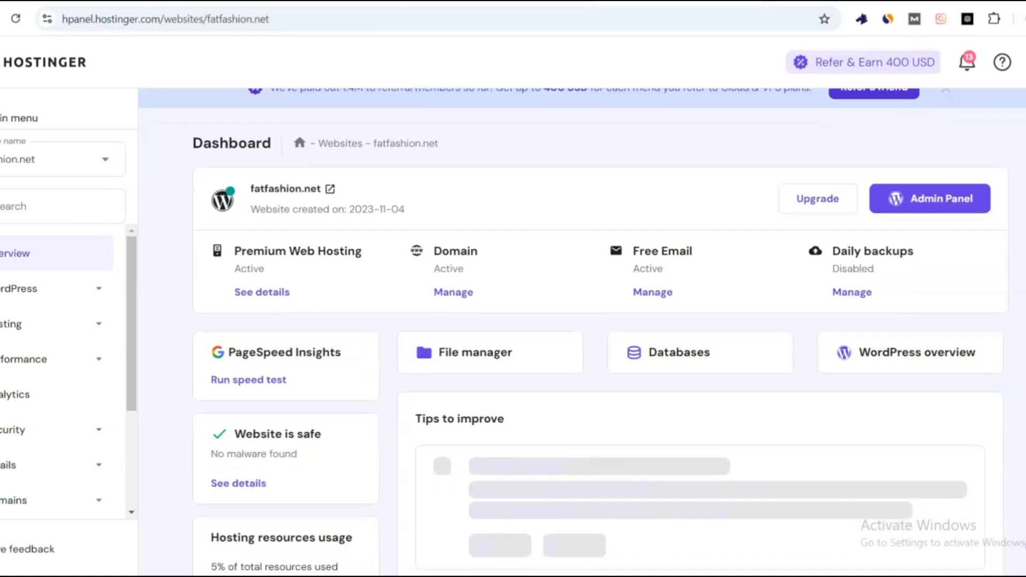
pyautogui.scroll(-3, 582, 332)
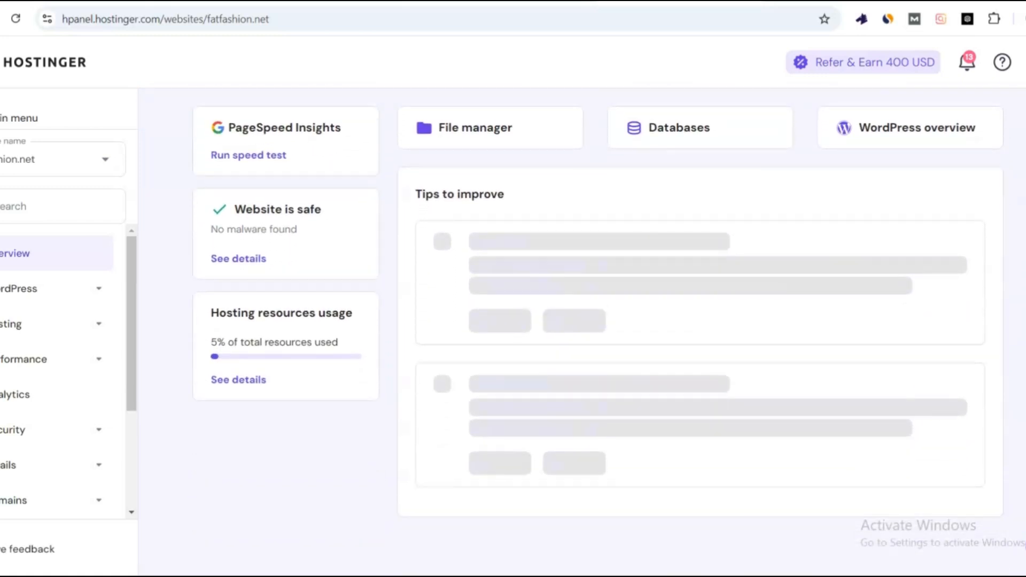
pyautogui.scroll(1, 583, 332)
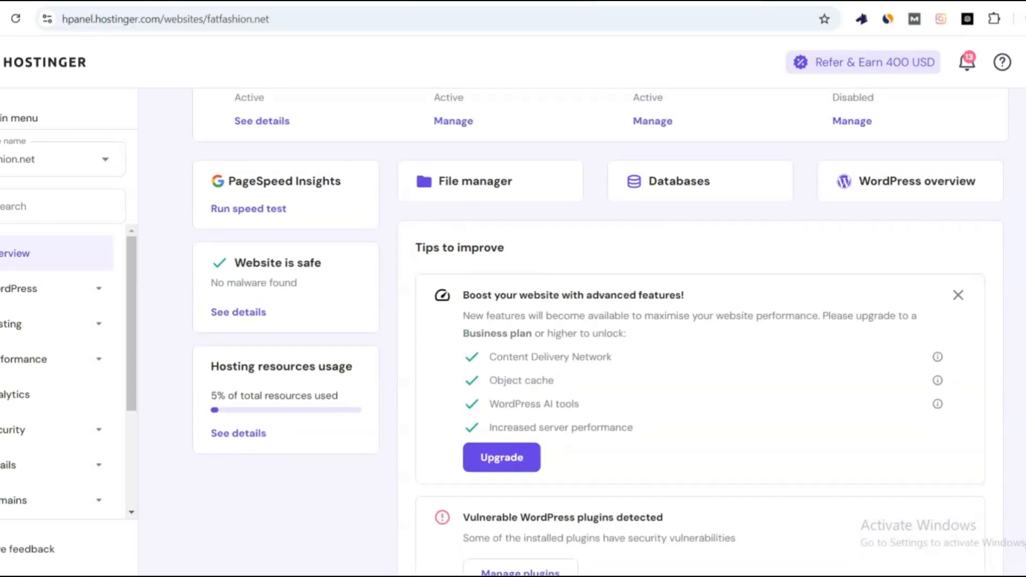
pyautogui.scroll(-1, 799, 317)
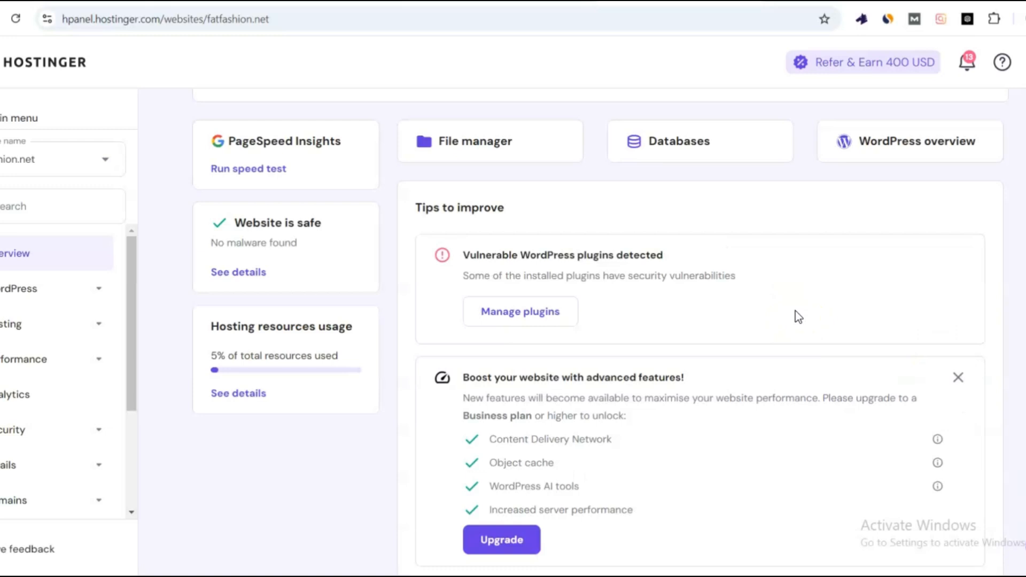
pyautogui.click(562, 313)
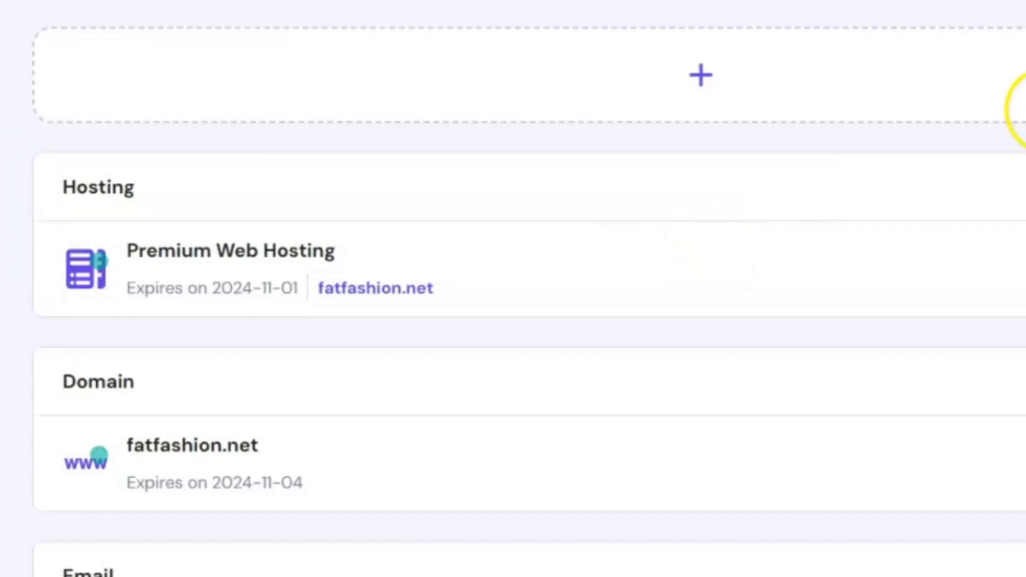
# Scroll hPanel Home down to the Email card for fatfashion.net.
pyautogui.scroll(-3, 514, 288)
pyautogui.scroll(-1, 513, 289)
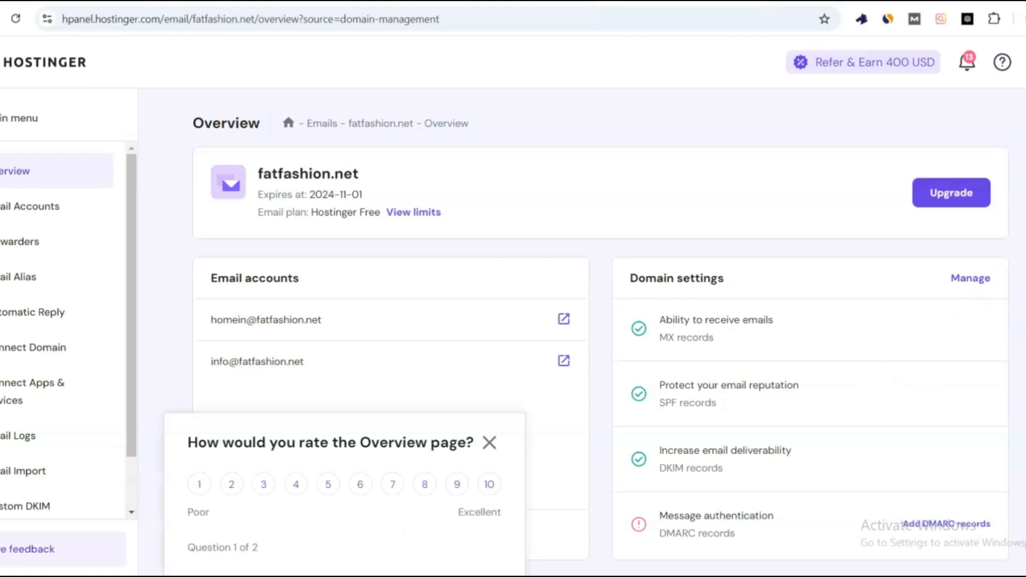
# Dismiss the rating survey and browse the Email Accounts list showing 2/100 accounts used.
pyautogui.click(492, 444)
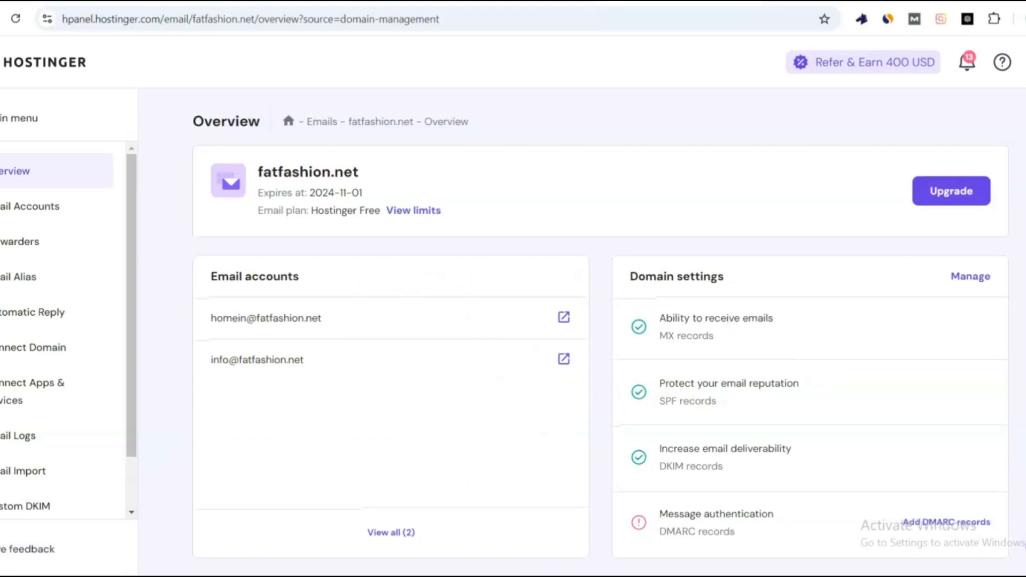
pyautogui.scroll(-1, 810, 353)
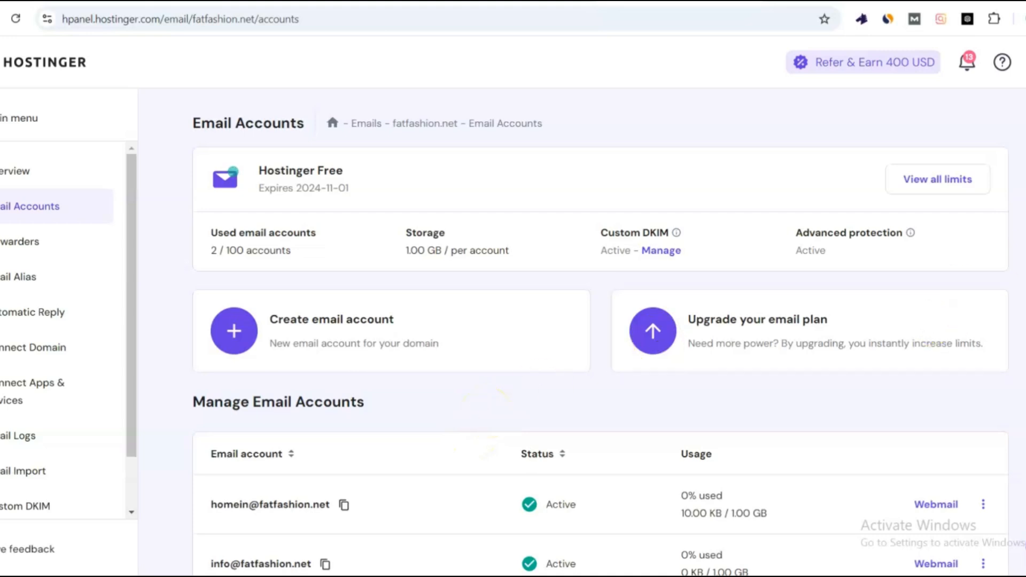
pyautogui.scroll(-2, 774, 427)
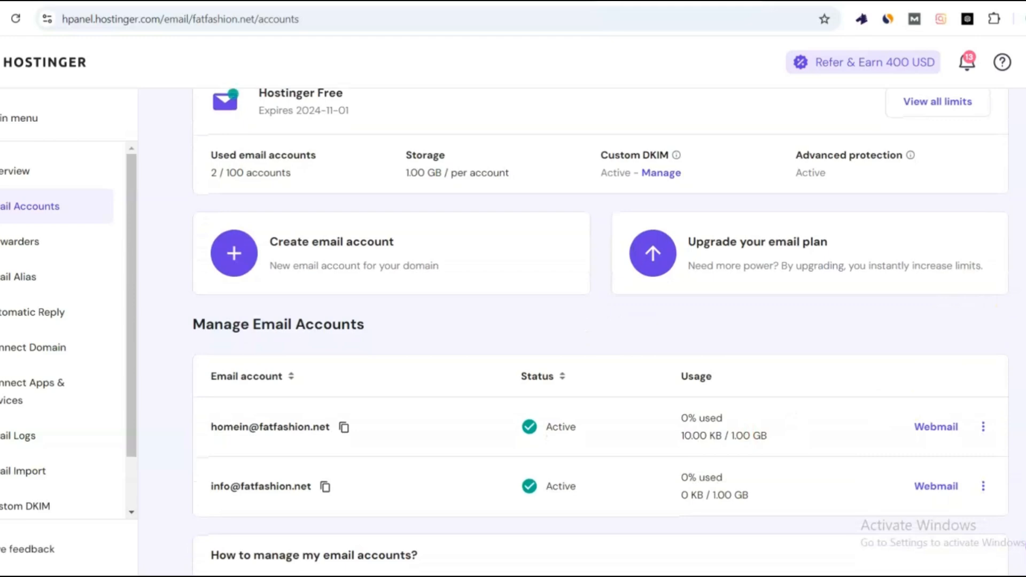
pyautogui.scroll(-4, 599, 332)
pyautogui.scroll(3, 600, 331)
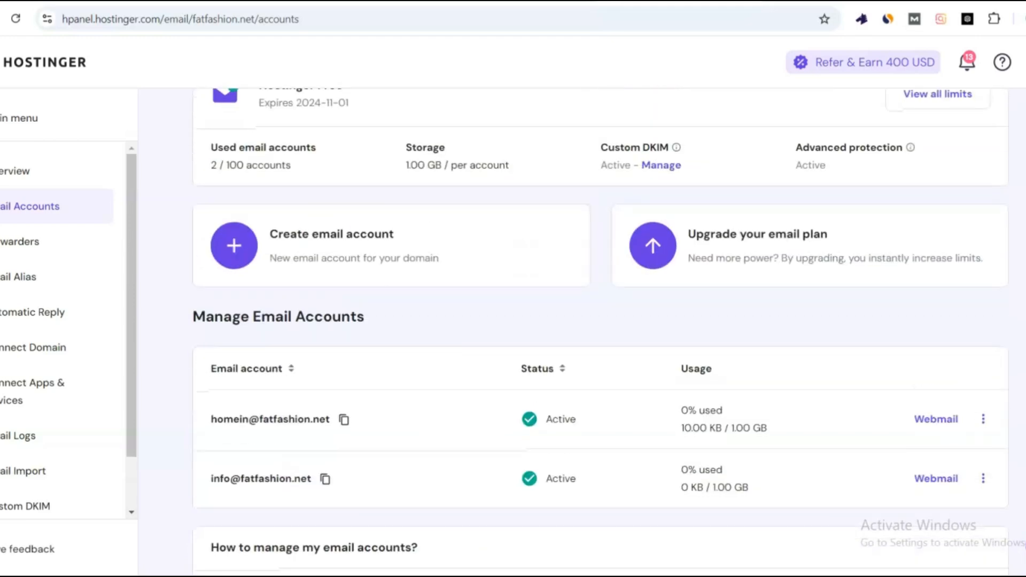
pyautogui.click(357, 266)
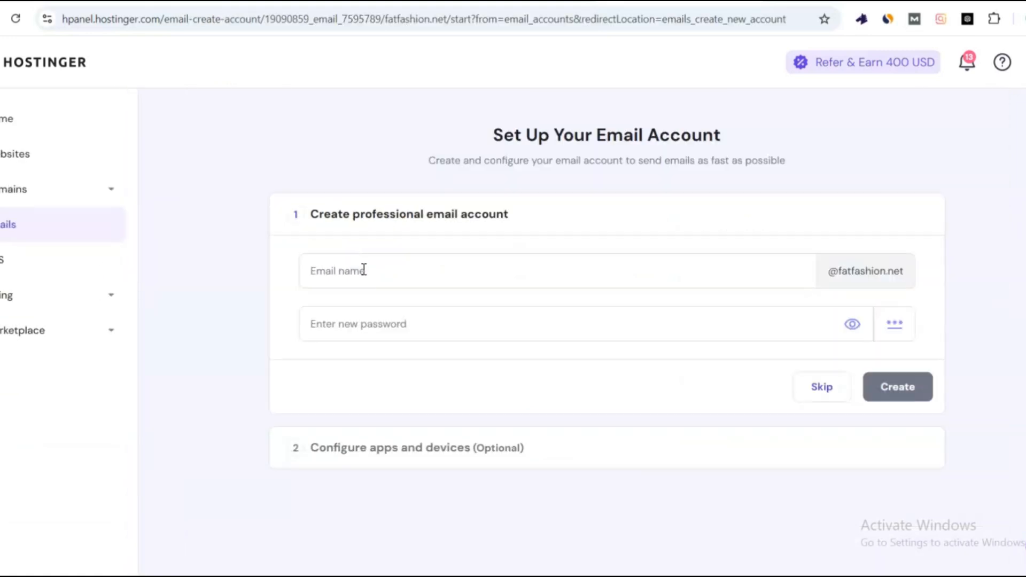
pyautogui.click(362, 270)
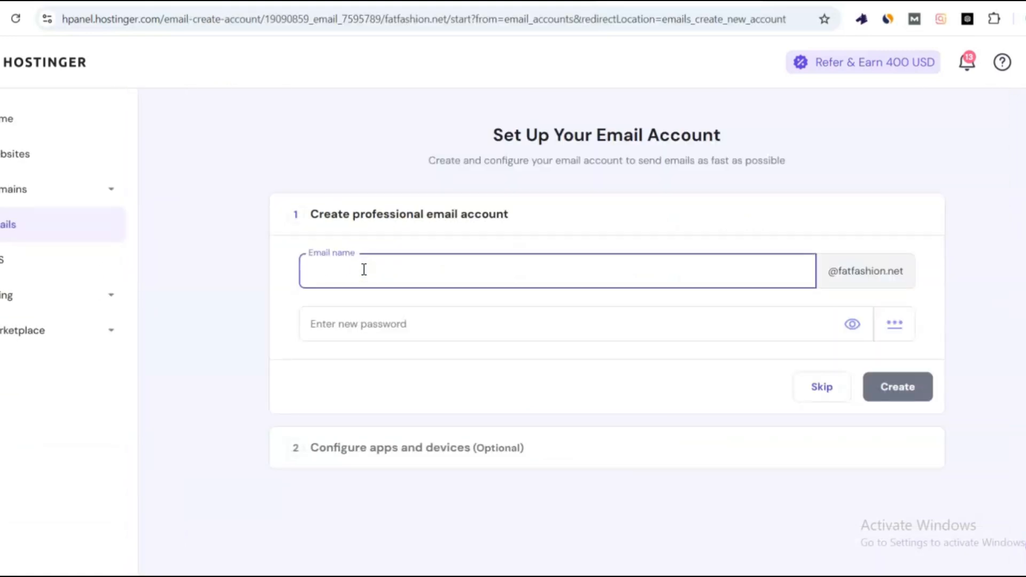
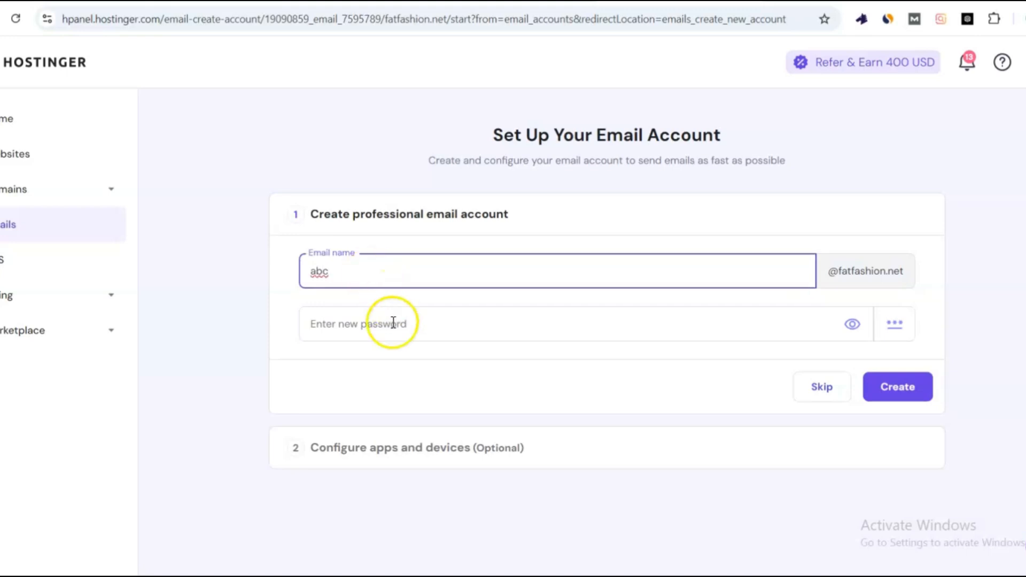
pyautogui.click(391, 321)
pyautogui.write('12')
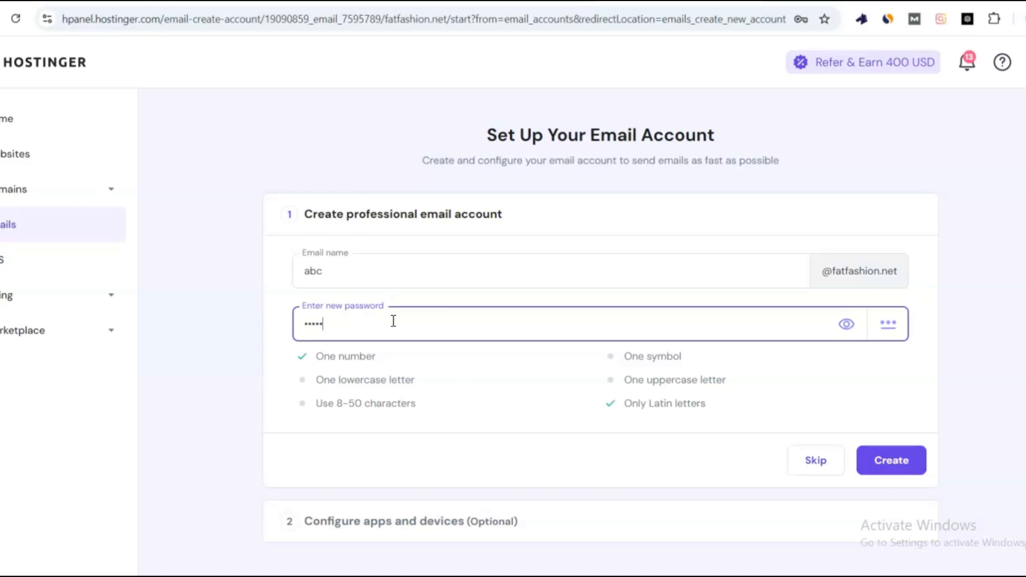
pyautogui.click(864, 466)
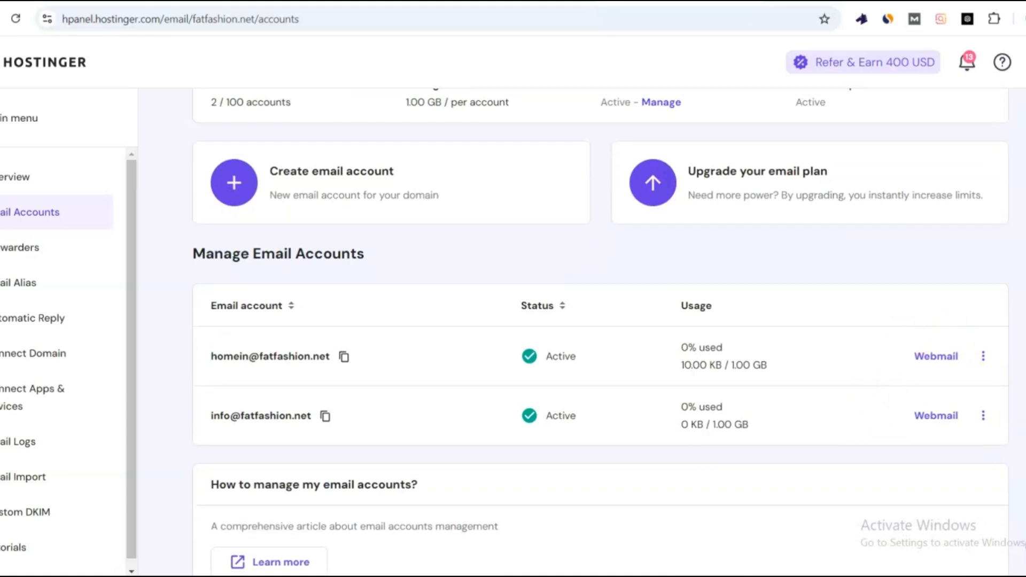
# Sort the email accounts list by email address in descending order.
pyautogui.scroll(-2, 601, 331)
pyautogui.scroll(5, 600, 331)
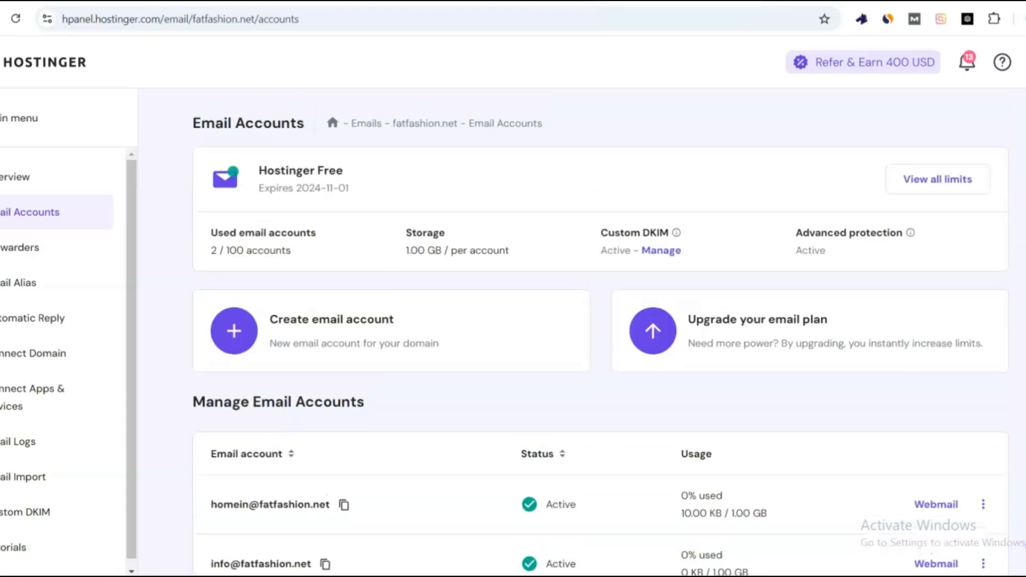
pyautogui.scroll(-1, 600, 332)
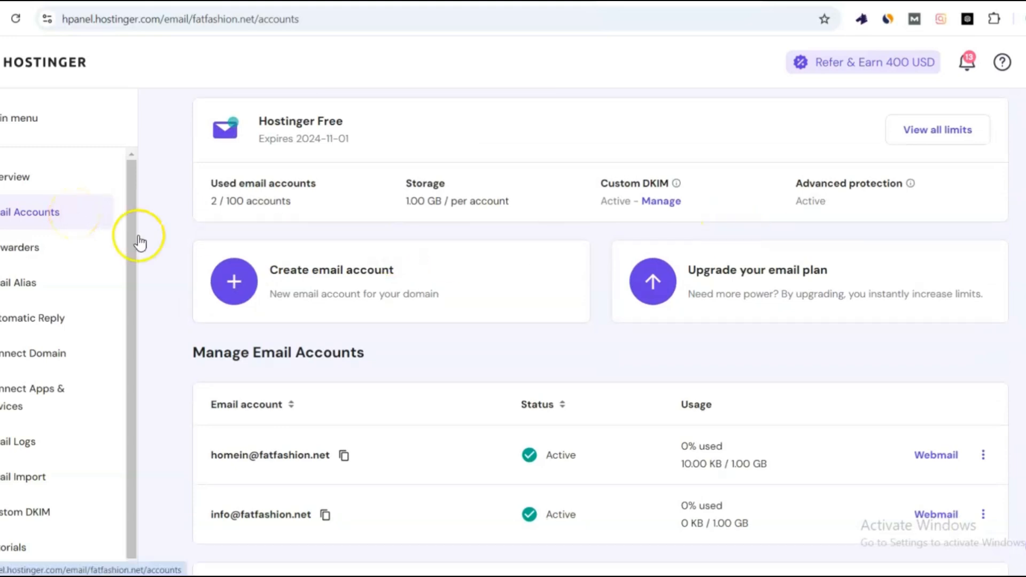
pyautogui.click(293, 398)
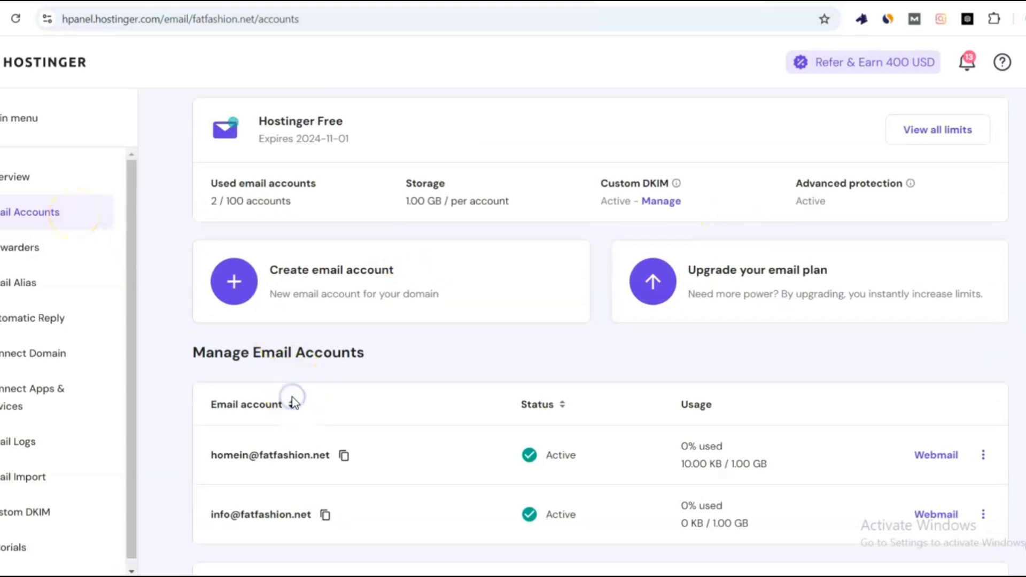
pyautogui.click(292, 409)
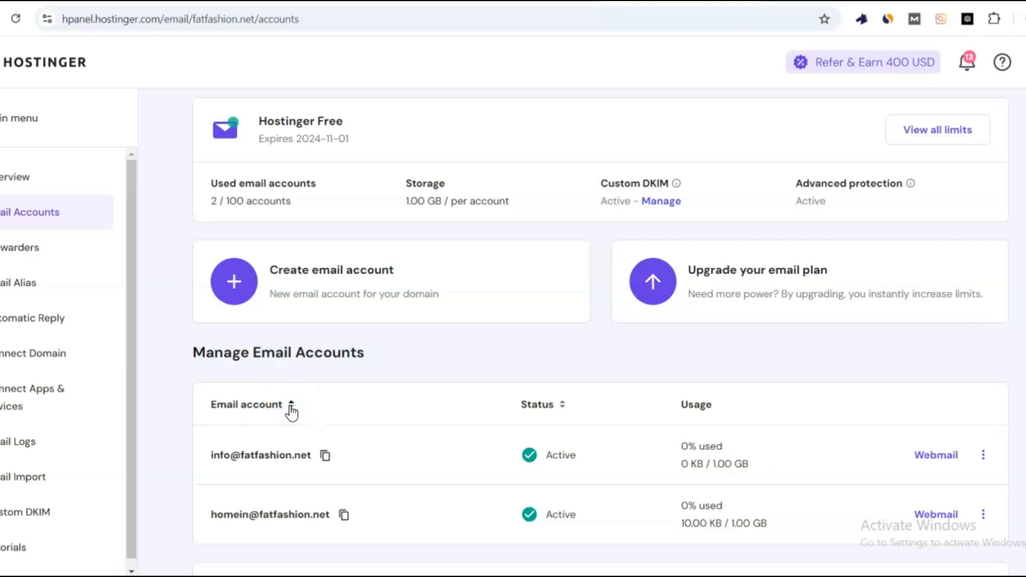
pyautogui.scroll(-4, 968, 447)
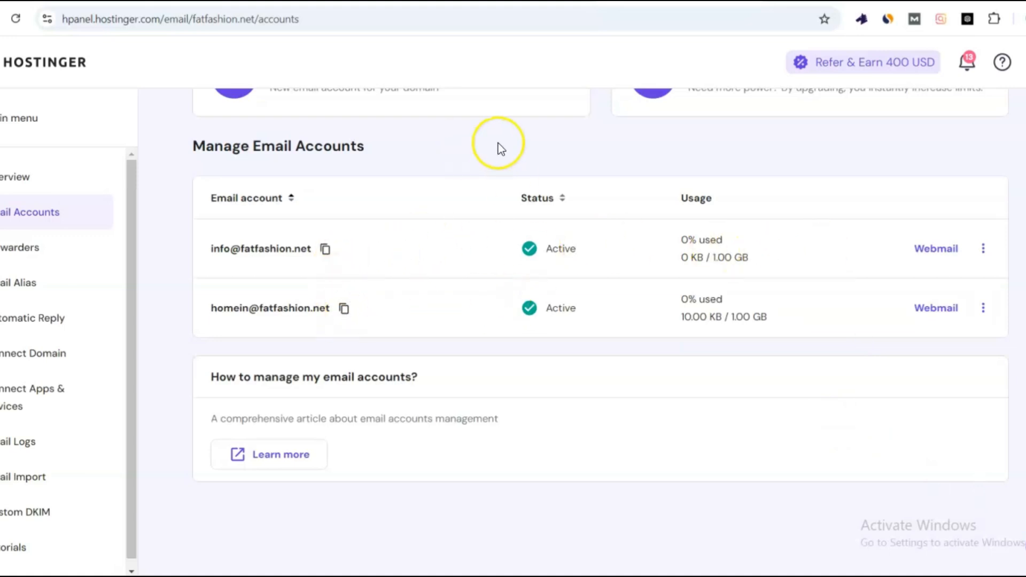
pyautogui.scroll(4, 1019, 246)
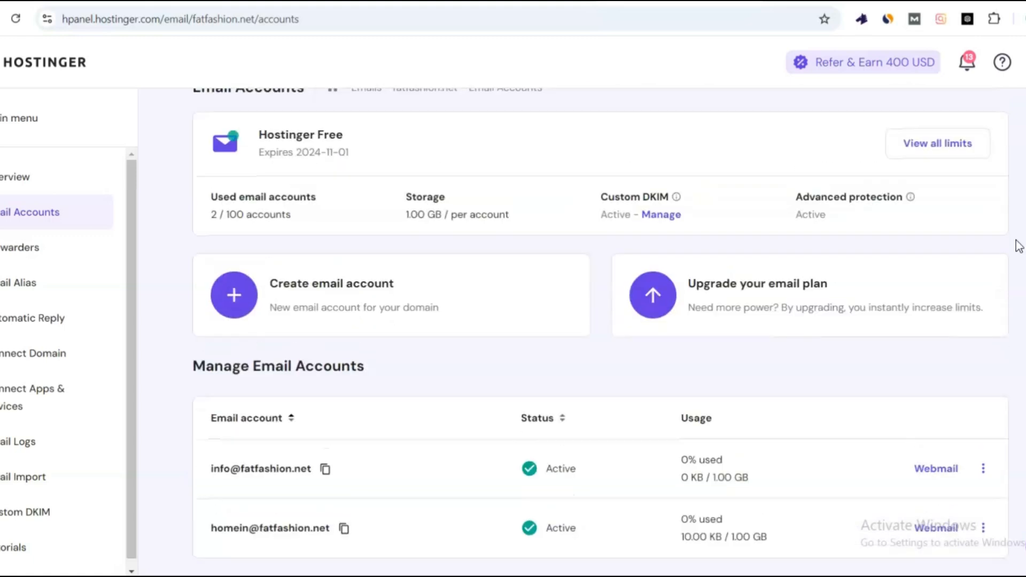